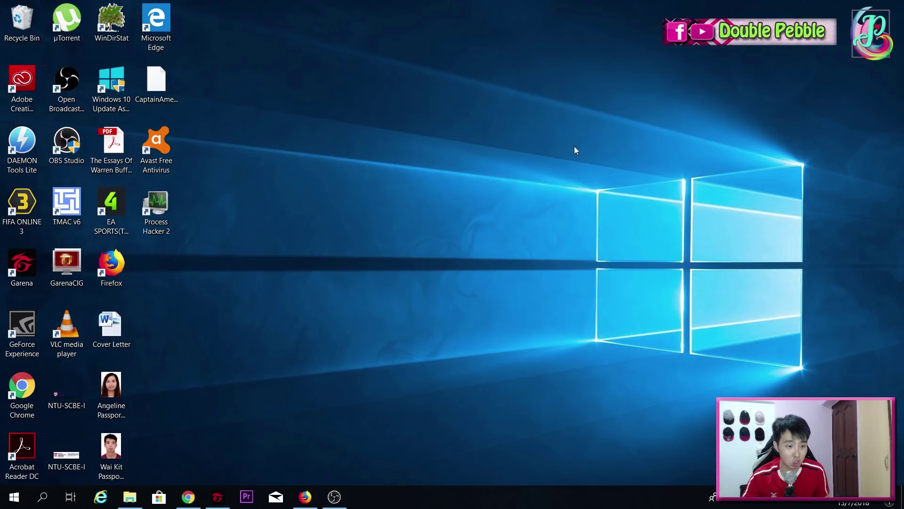
Step: Run the Process Hacker 2 desktop shortcut as administrator and minimize its window
click(170, 205)
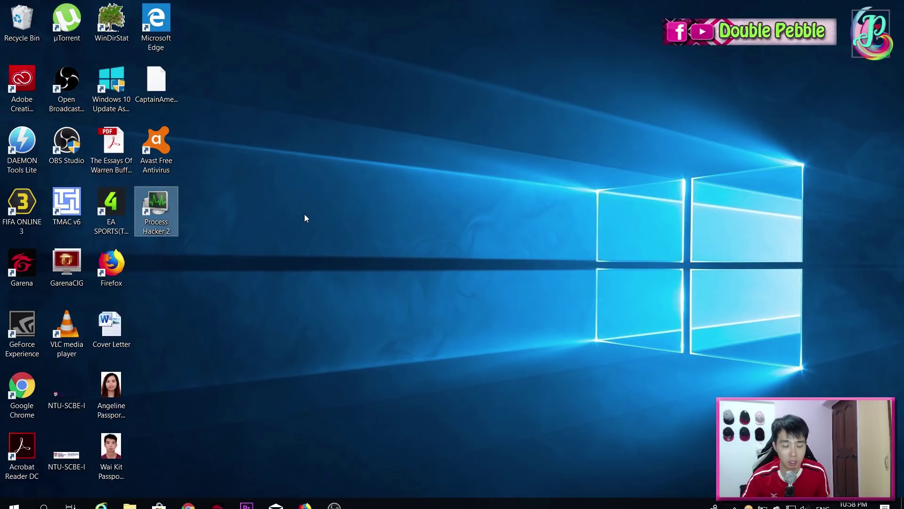
right_click(163, 211)
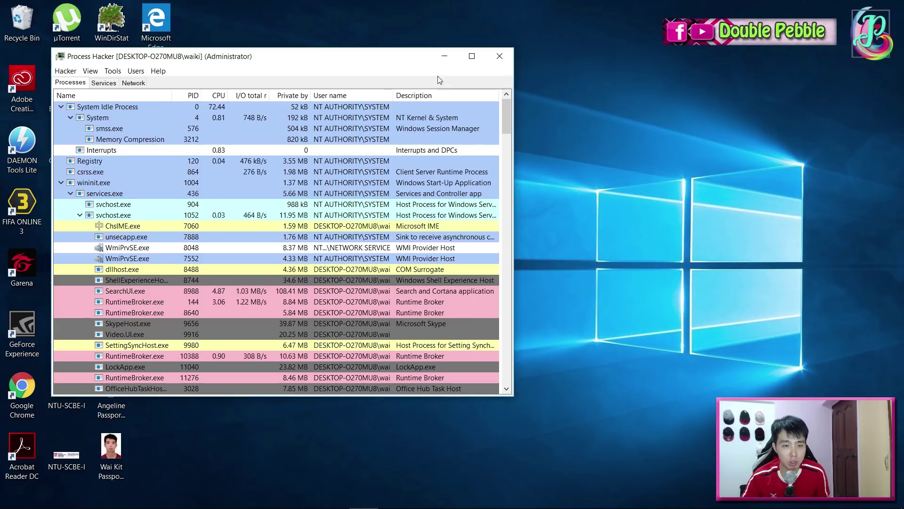
click(450, 58)
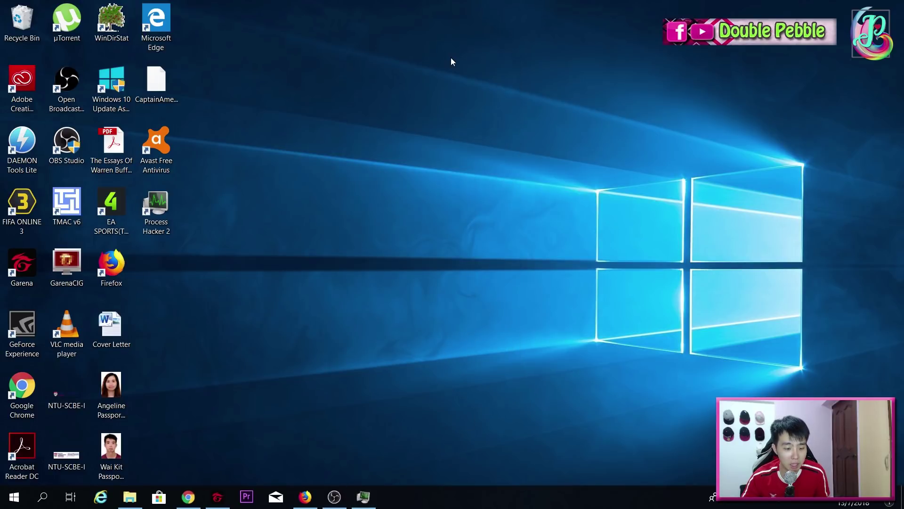
Step: Check Garena settings show Language English and Region Thailand, then close them
click(217, 497)
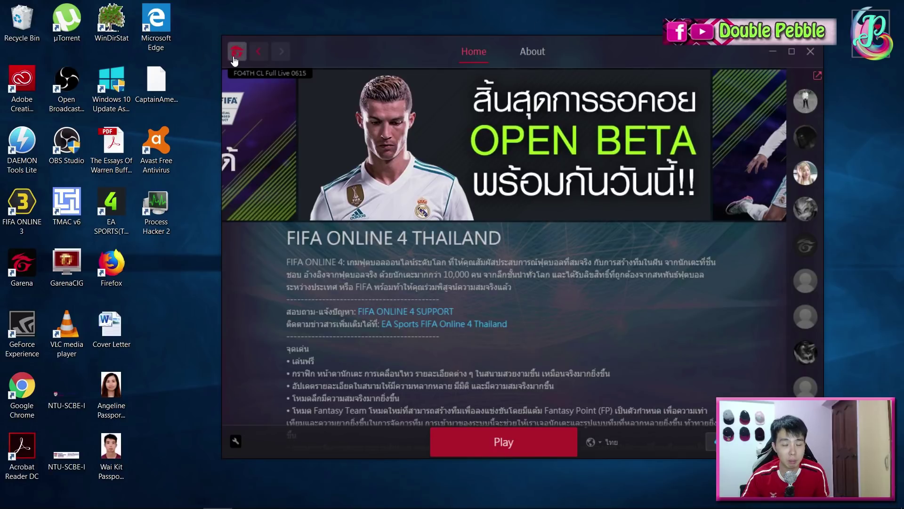
click(234, 56)
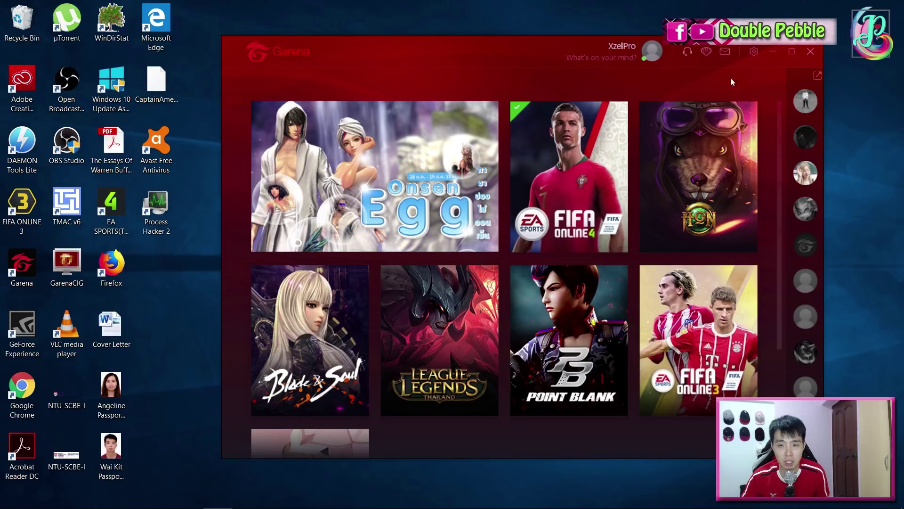
click(754, 52)
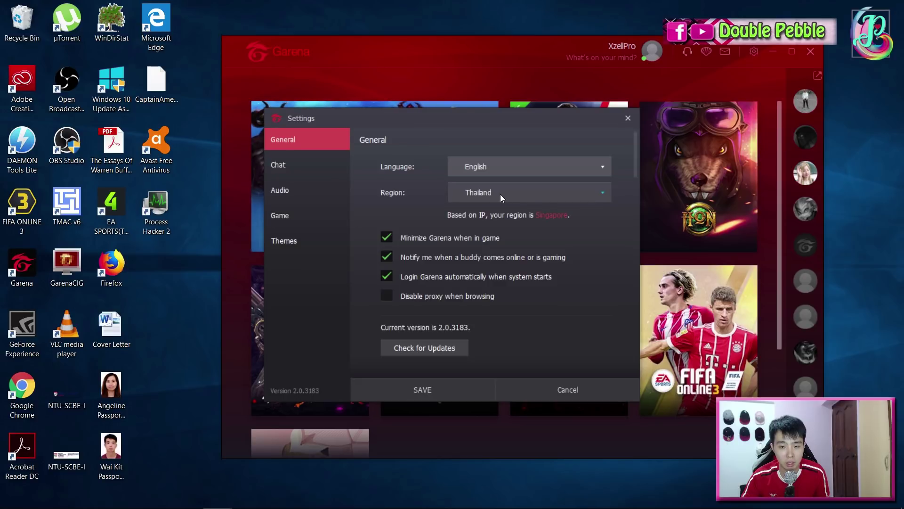
click(446, 395)
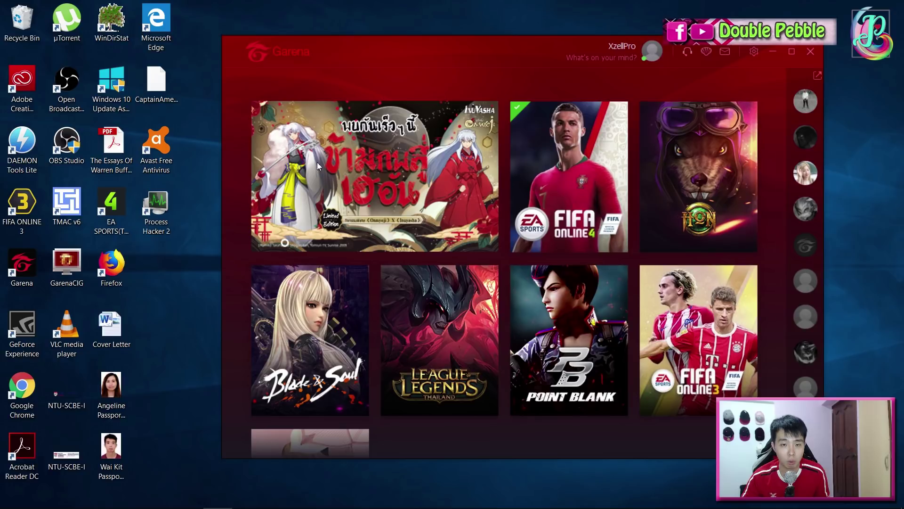
Step: Start FIFA Online 4 from its Garena game page with Play
click(559, 199)
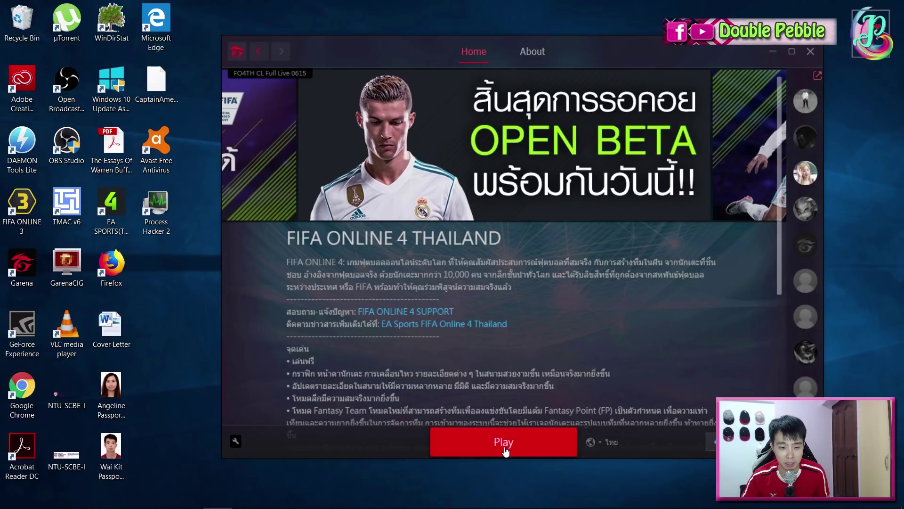
click(504, 447)
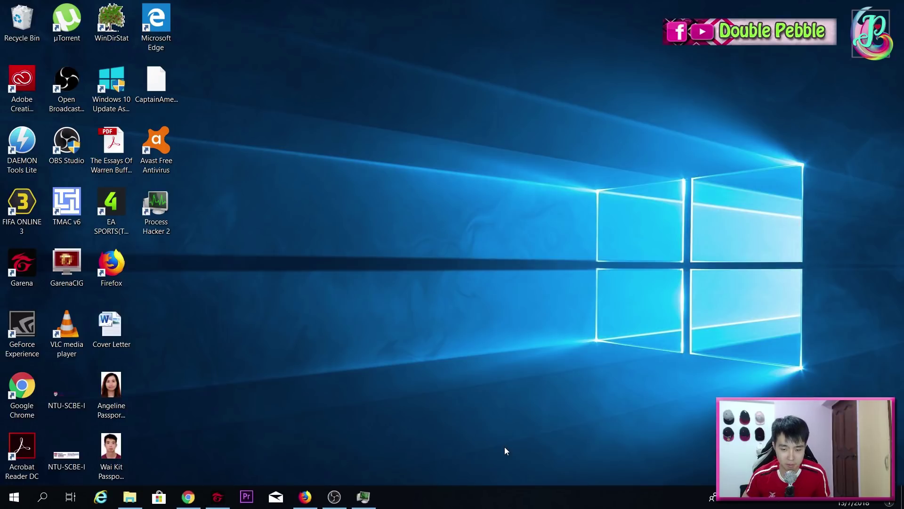
Step: Restore Process Hacker from the taskbar, raise the FIFA Online4 window, then minimize the game
click(363, 497)
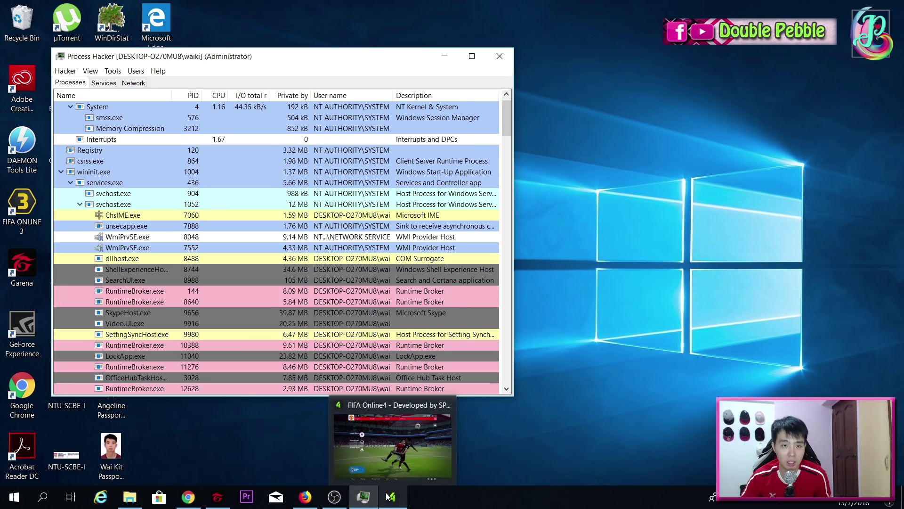
click(393, 497)
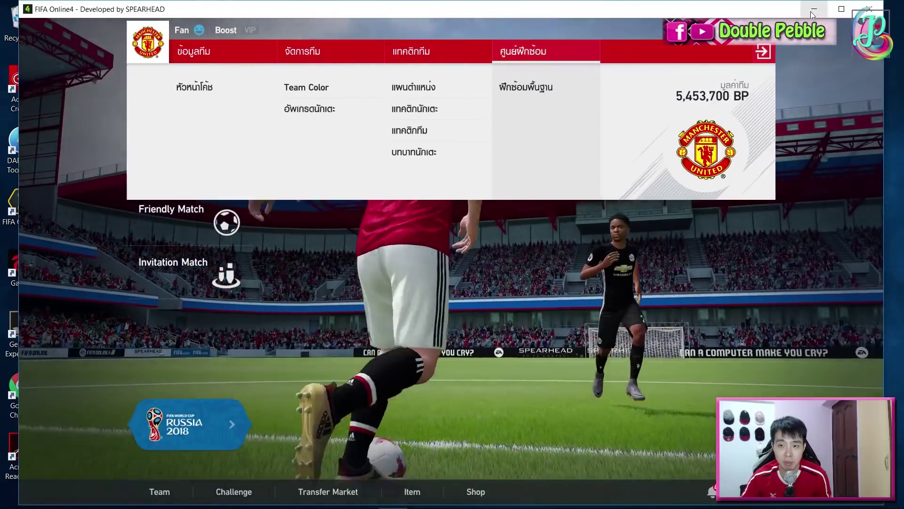
click(814, 9)
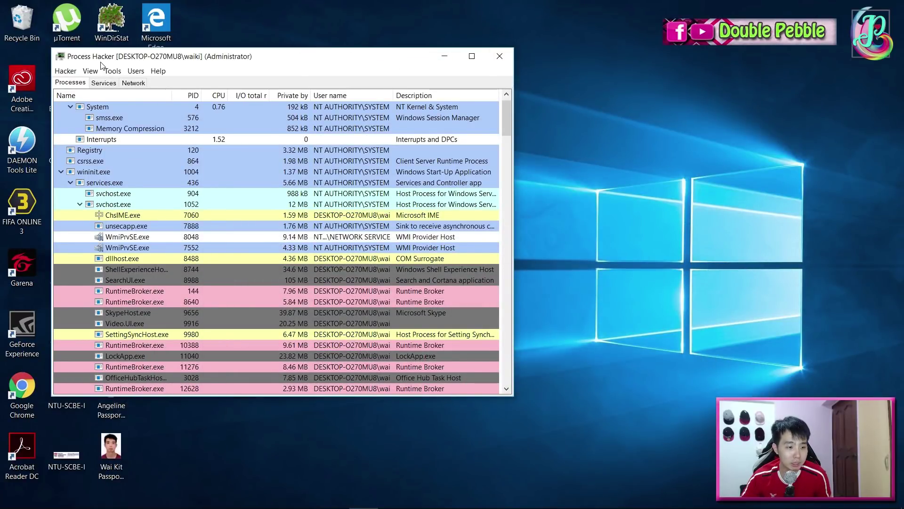
drag(509, 113, 507, 170)
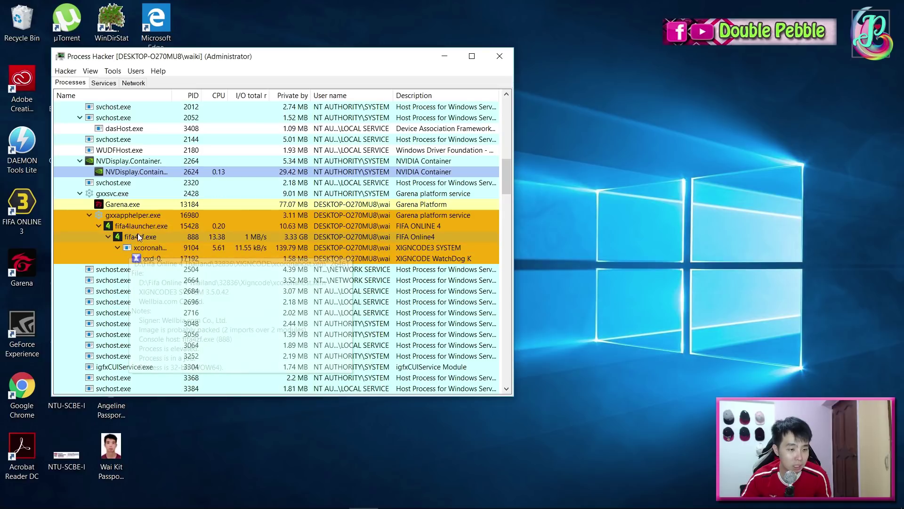
mouse_move(140, 227)
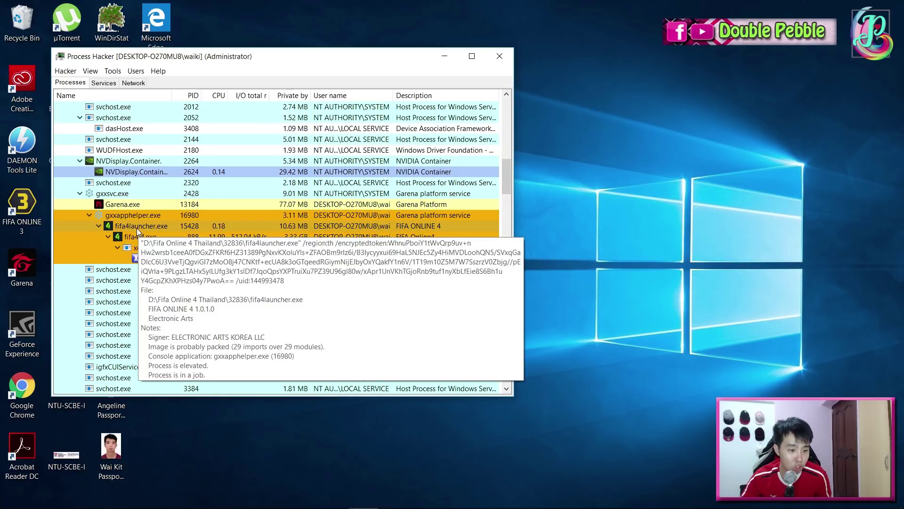
Step: Copy fifa4launcher.exe's full command line from its Process Hacker properties
right_click(137, 228)
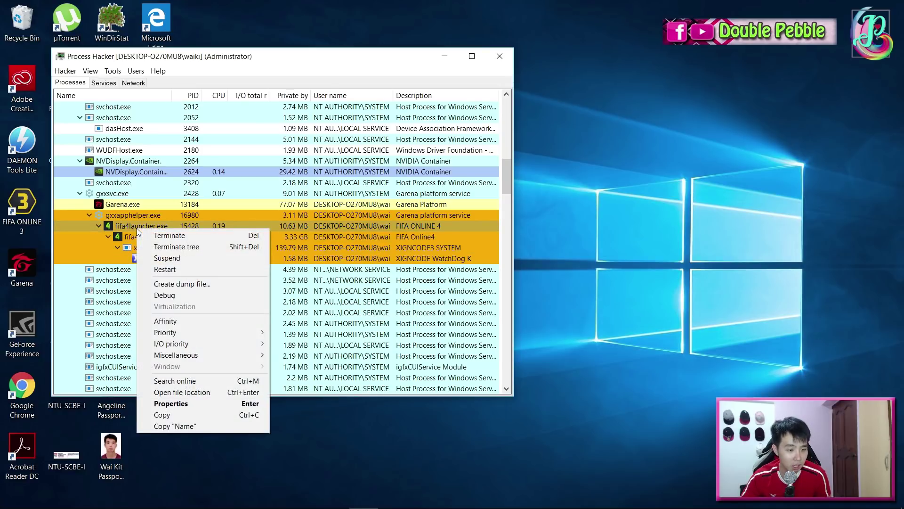
click(189, 404)
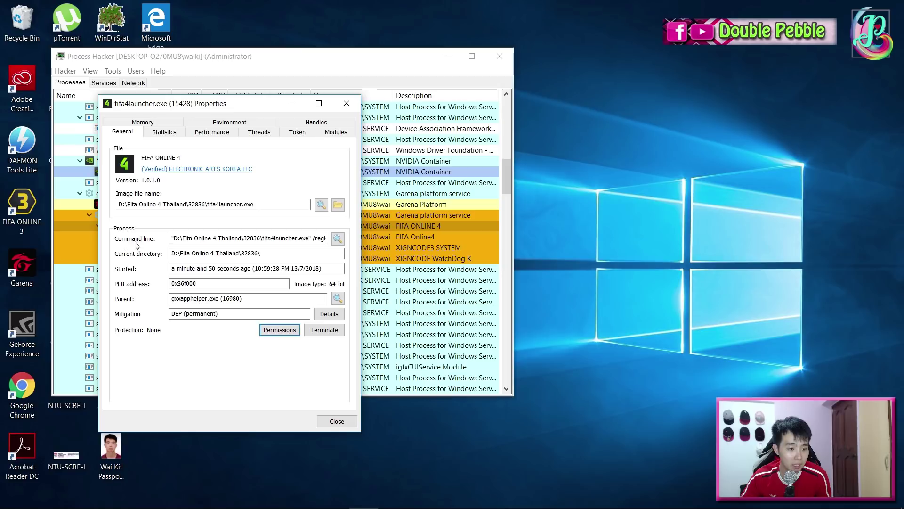
click(336, 240)
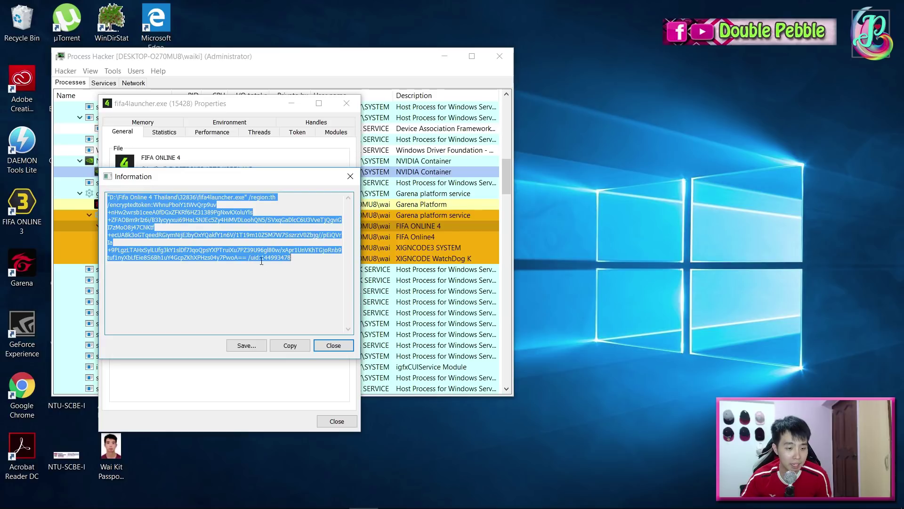
click(290, 350)
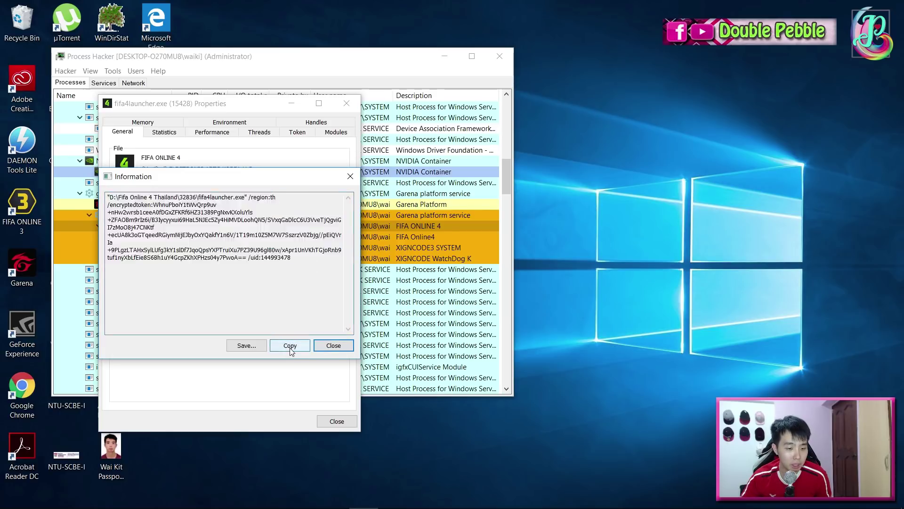
Step: Close the command line popup and properties, then minimize Process Hacker
click(334, 351)
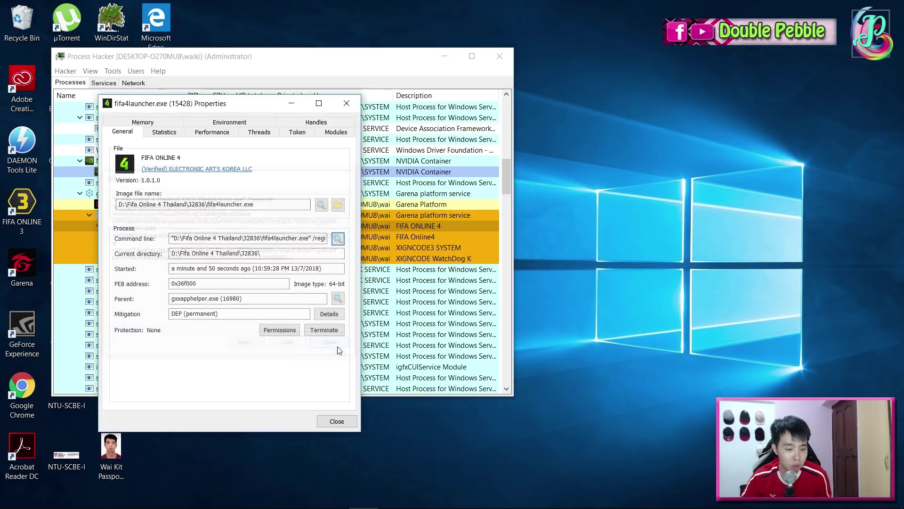
click(336, 421)
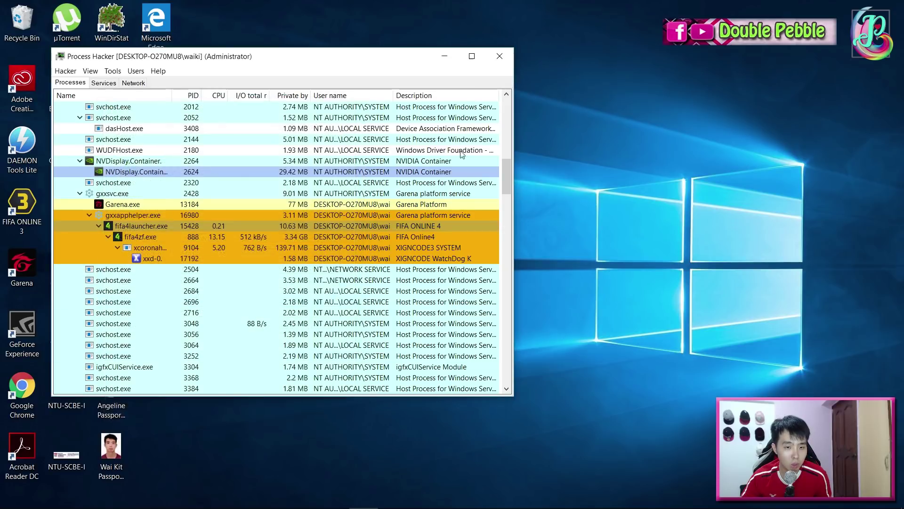
click(445, 57)
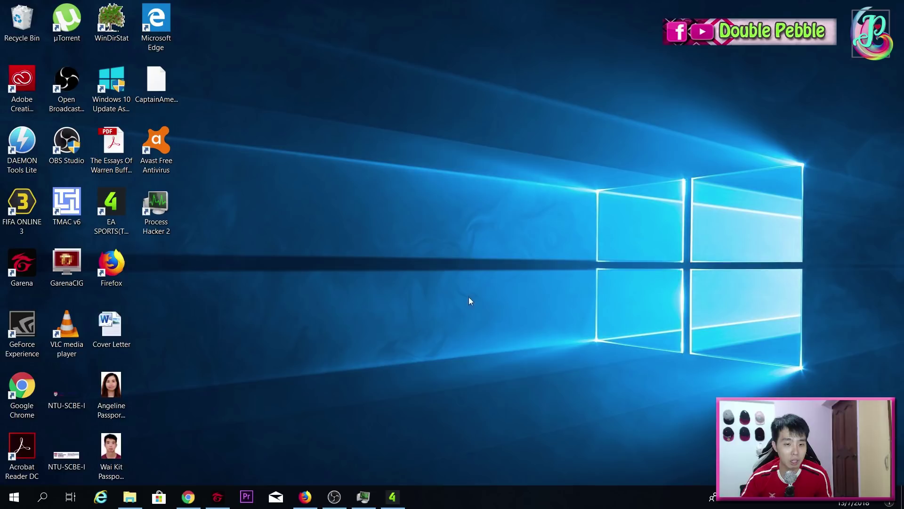
Step: Create a new text document named FO4 English on the desktop
right_click(352, 269)
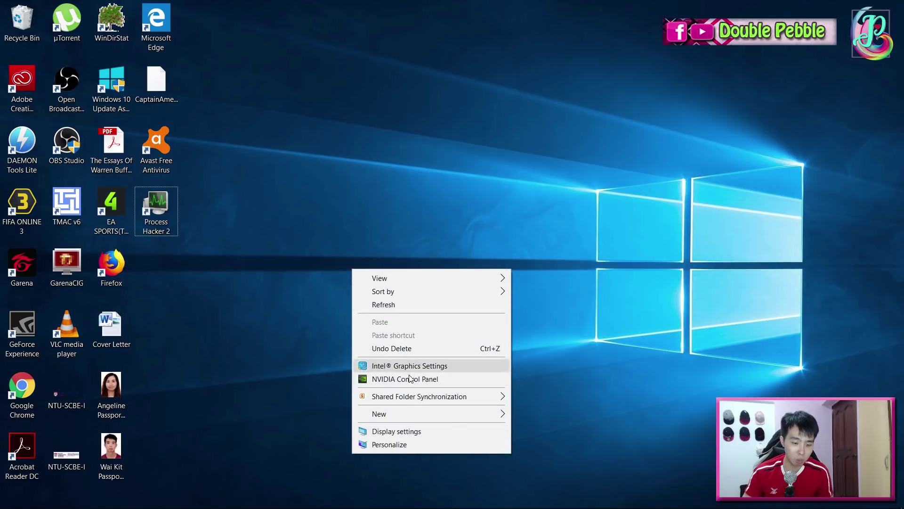
mouse_move(396, 413)
click(540, 388)
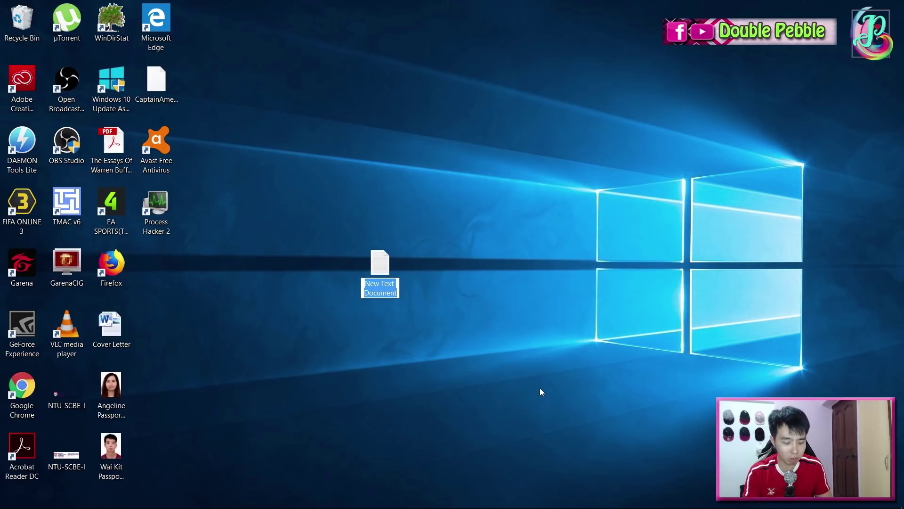
text(Fo)
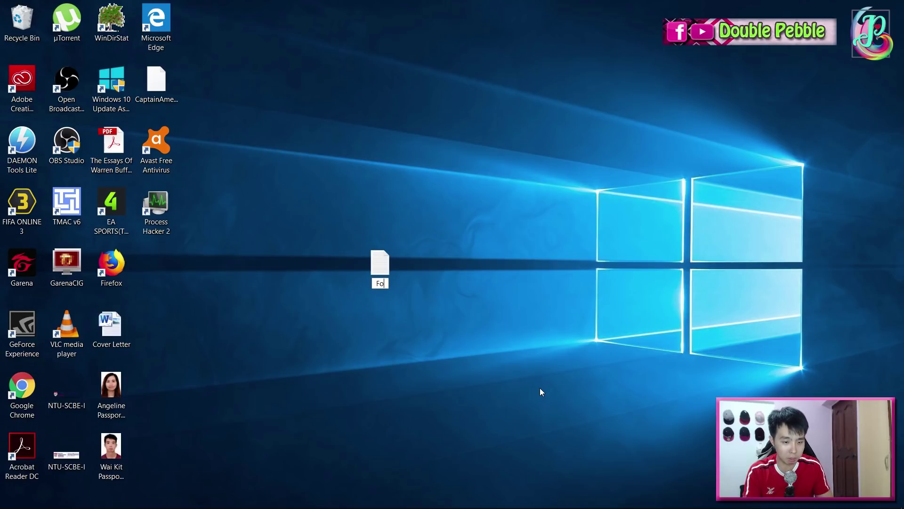
text(O4 English)
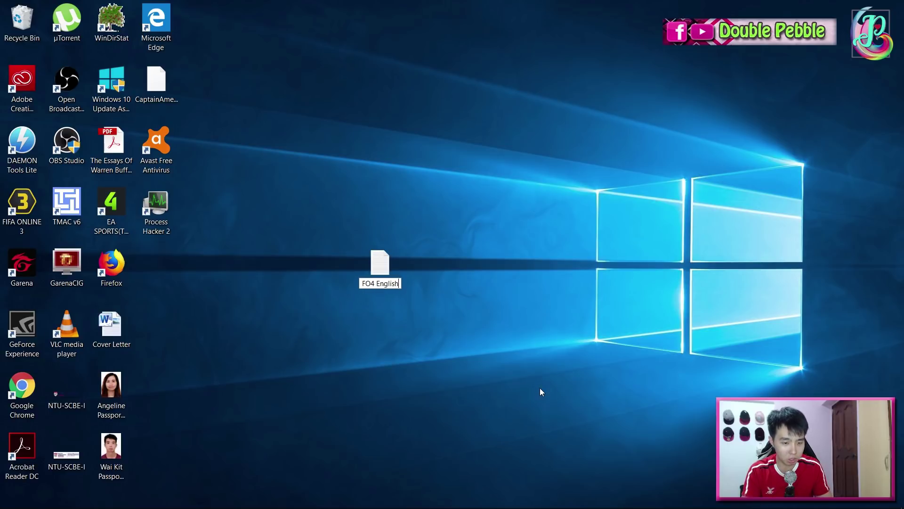
key(Return)
Step: Paste the launcher command into FO4 English and change /region:th to sg
double_click(385, 273)
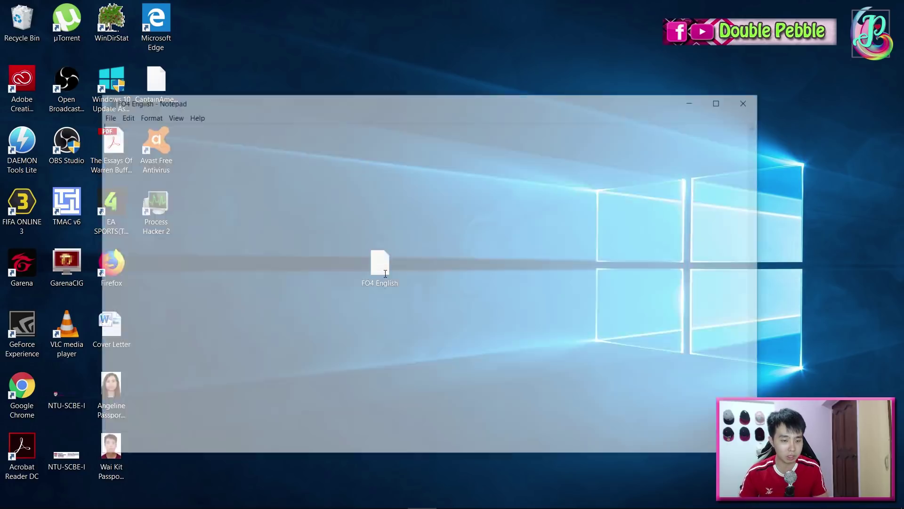
key(ctrl+v)
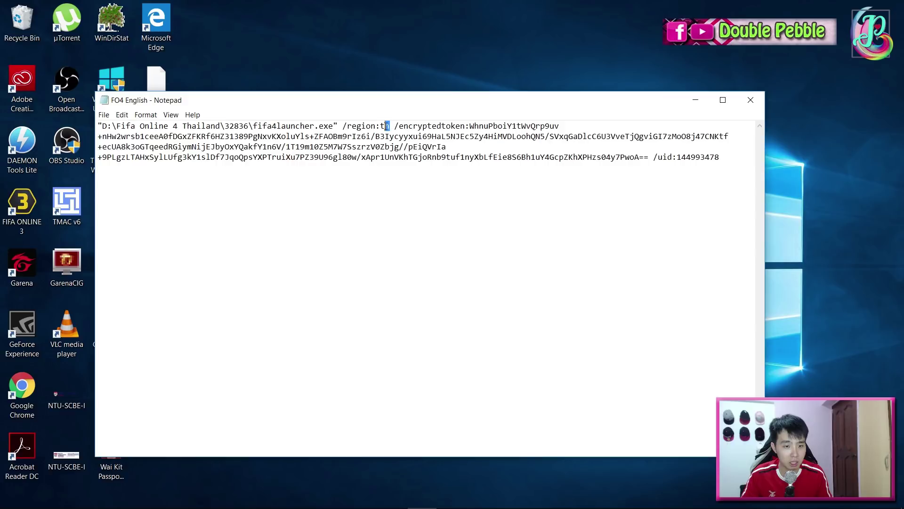
drag(386, 126, 351, 127)
click(388, 128)
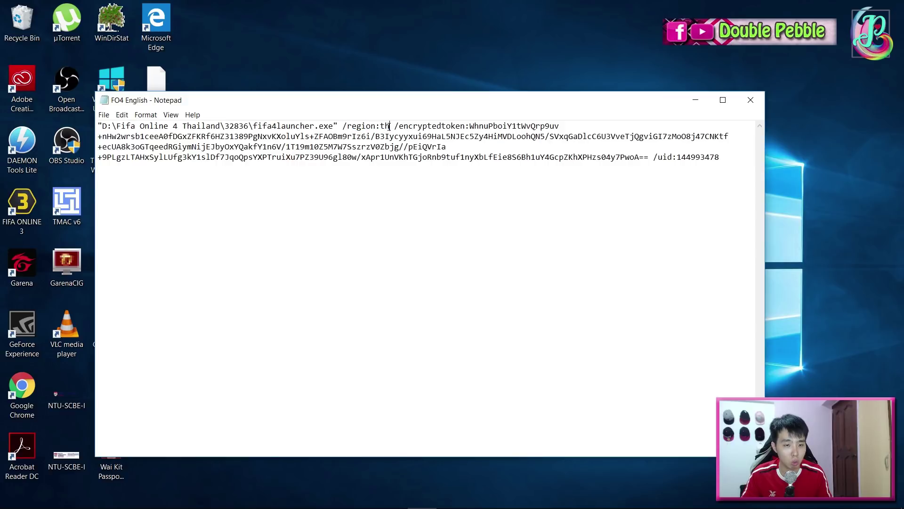
double_click(389, 128)
click(391, 128)
key(BackSpace)
key(BackSpace)
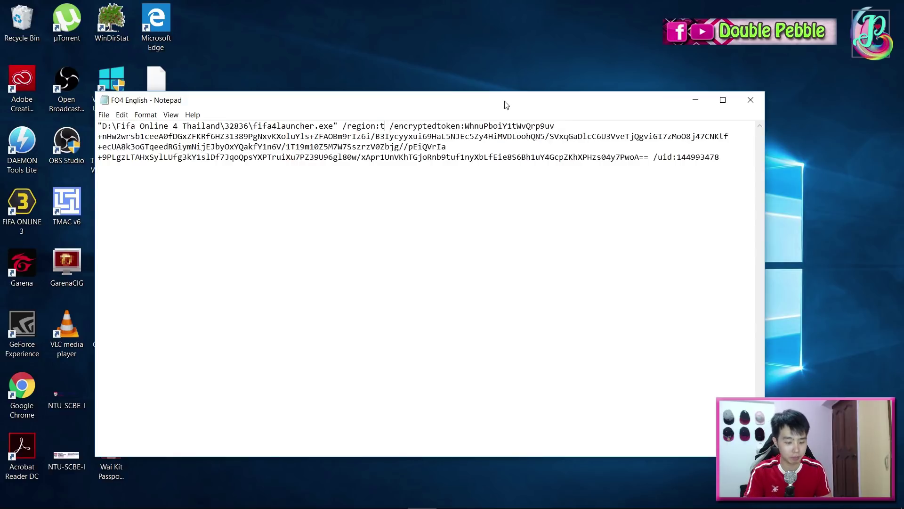
text(sg)
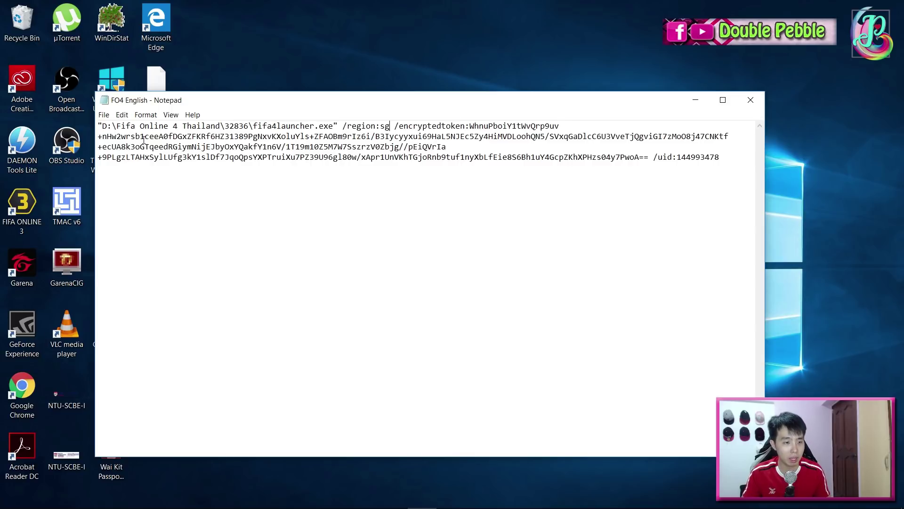
click(98, 126)
text(@echo off)
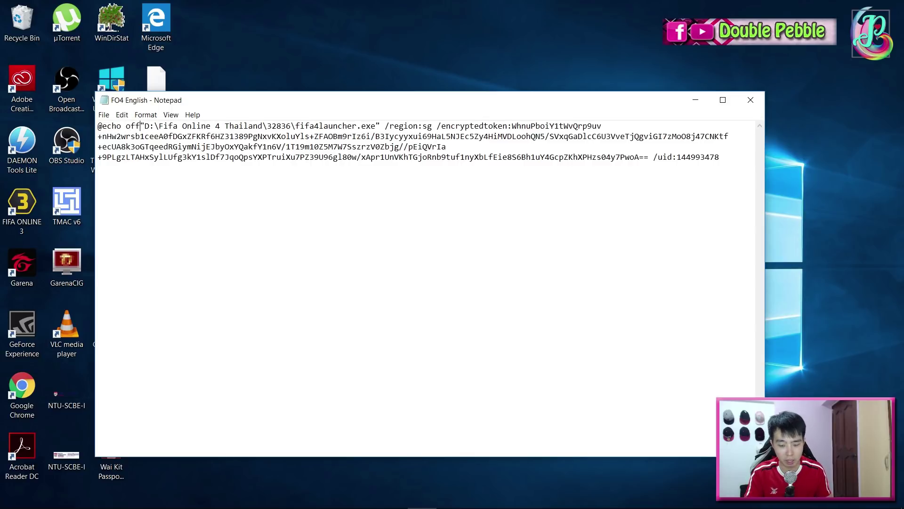
key(Return)
key(Return)
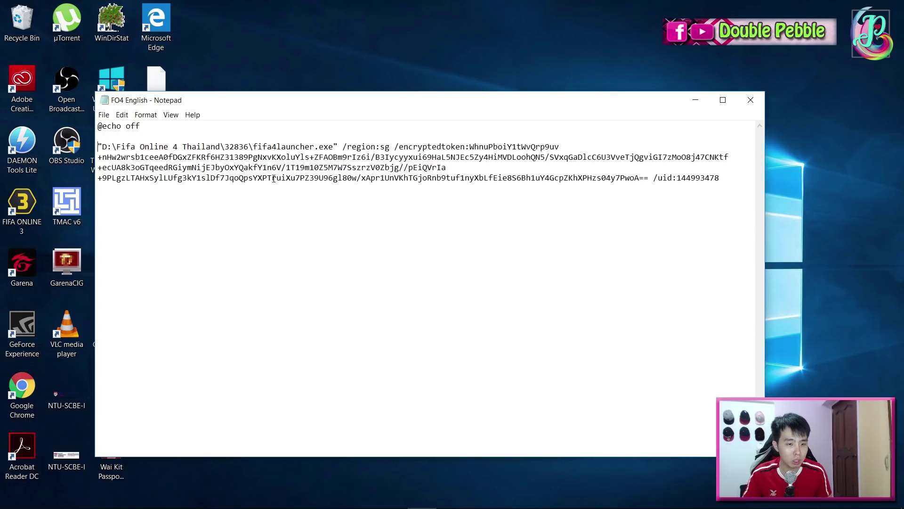
drag(389, 146, 353, 146)
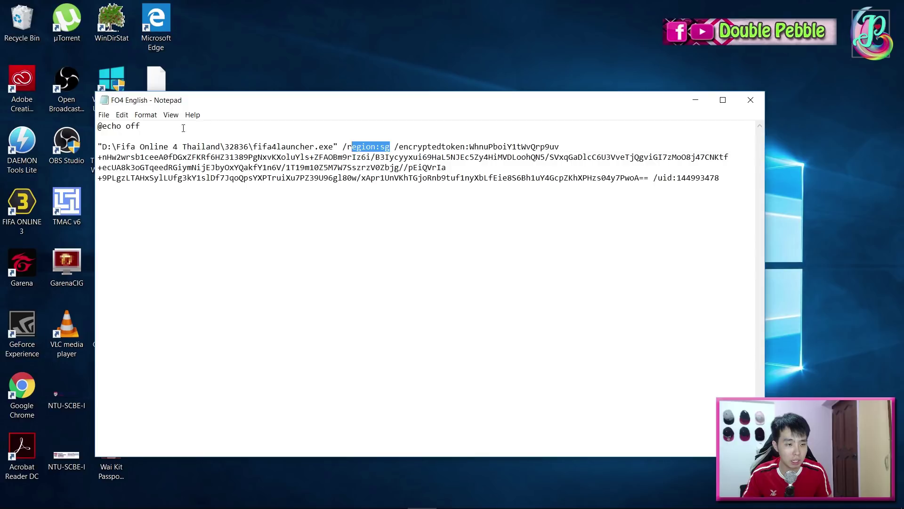
drag(182, 128, 98, 127)
Step: Save the file to the Desktop as FO4 Translated.bat via Save As
click(104, 115)
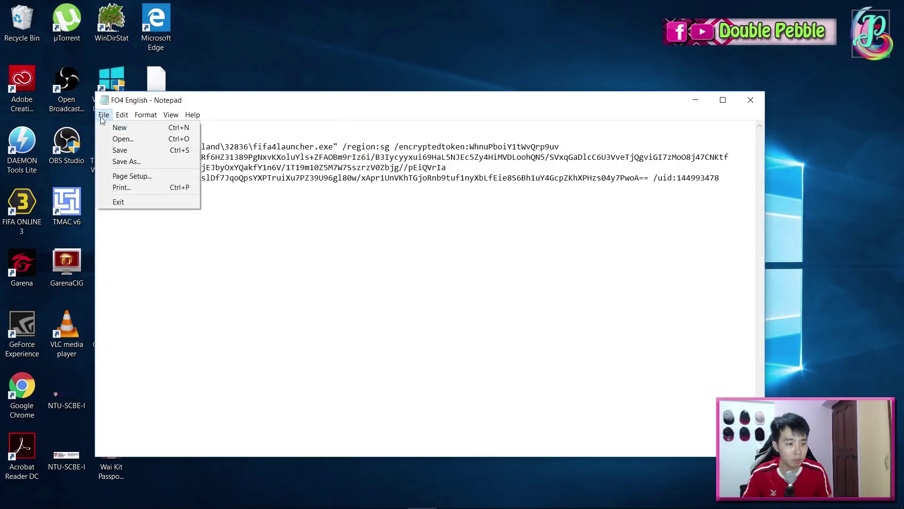
click(113, 150)
click(104, 115)
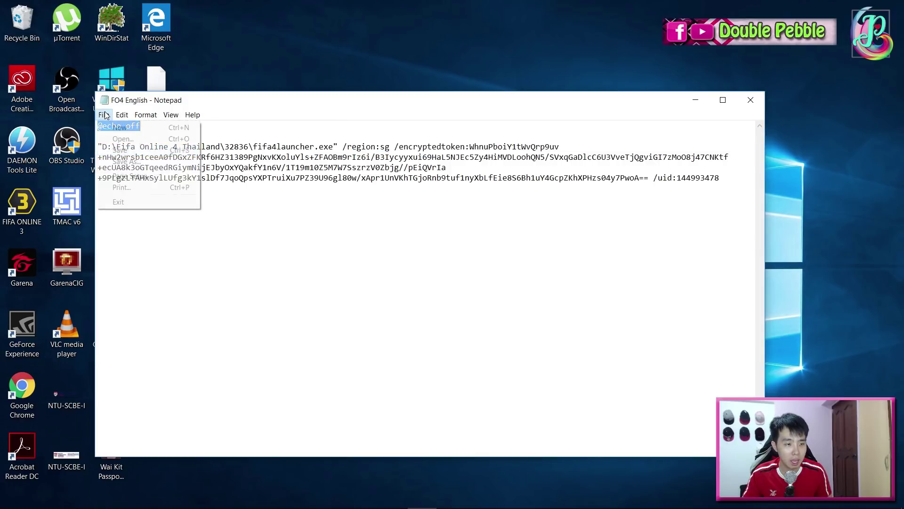
click(113, 162)
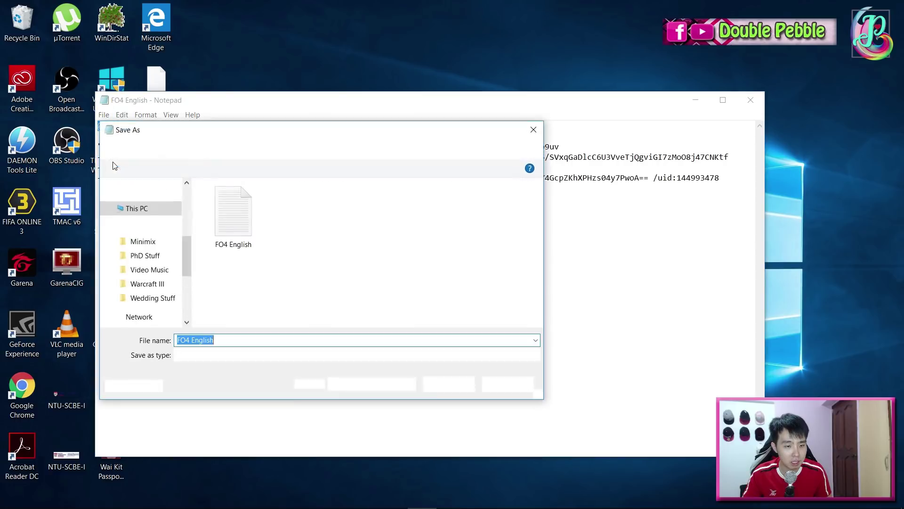
drag(233, 339, 191, 340)
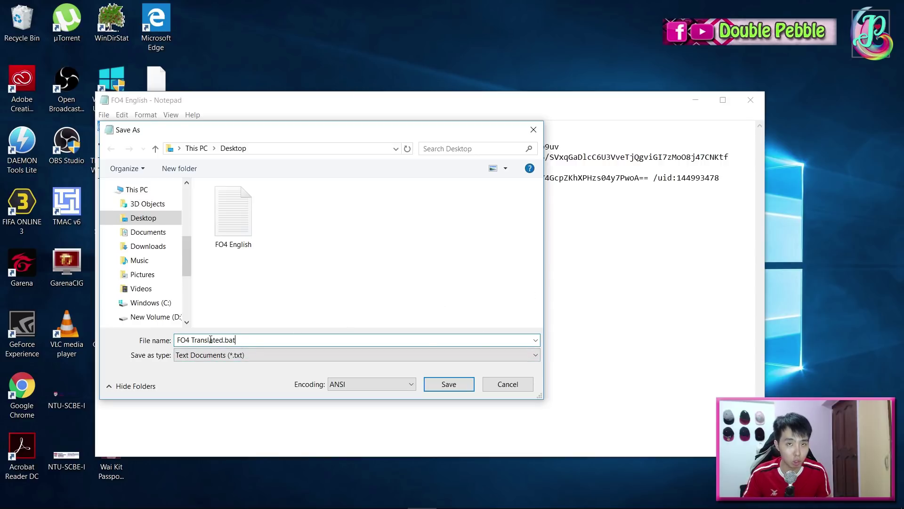
click(450, 385)
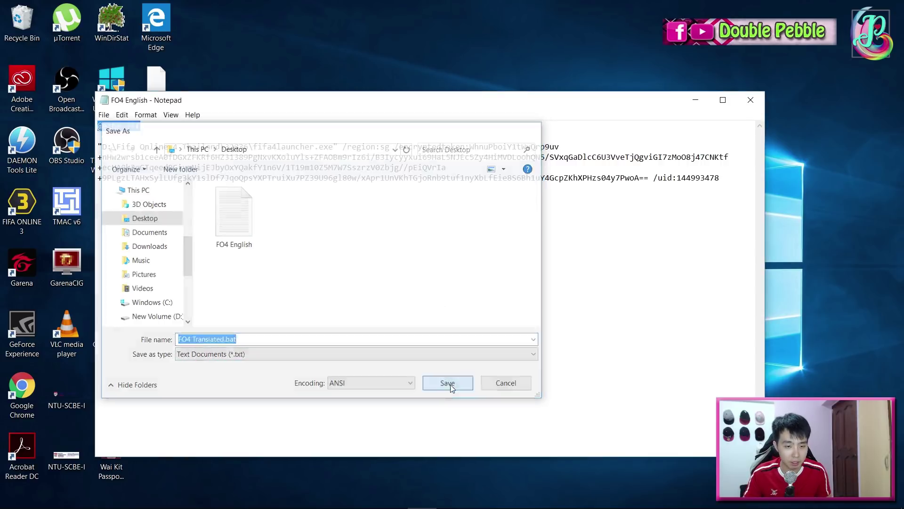
drag(341, 104, 438, 85)
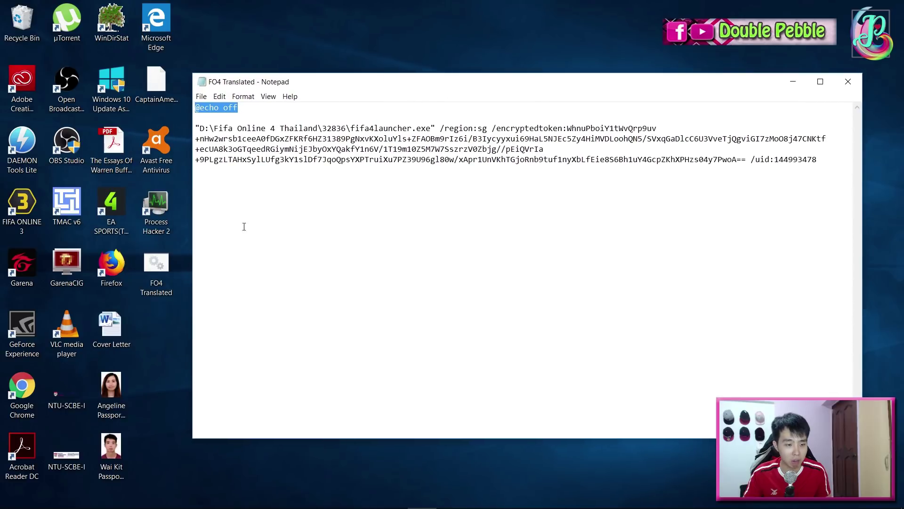
Step: Close Notepad and Process Hacker before running the FO4 Translated batch file
click(848, 84)
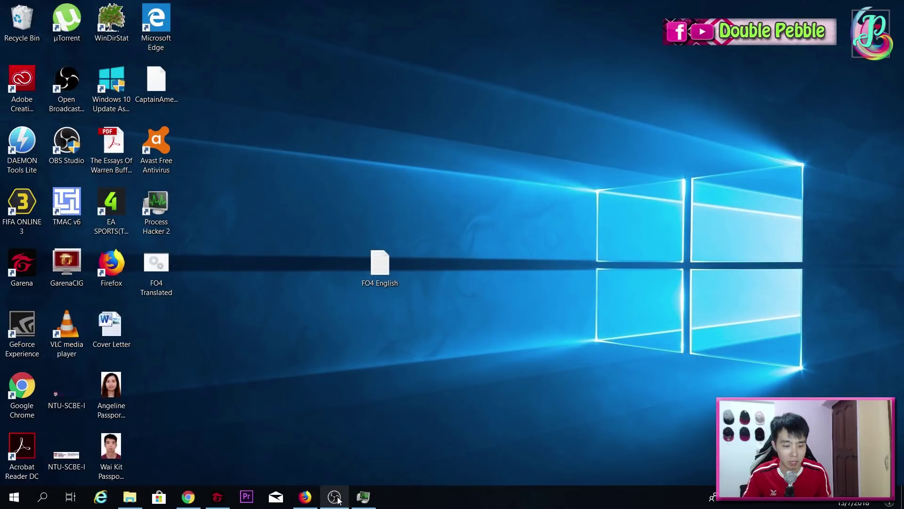
click(335, 499)
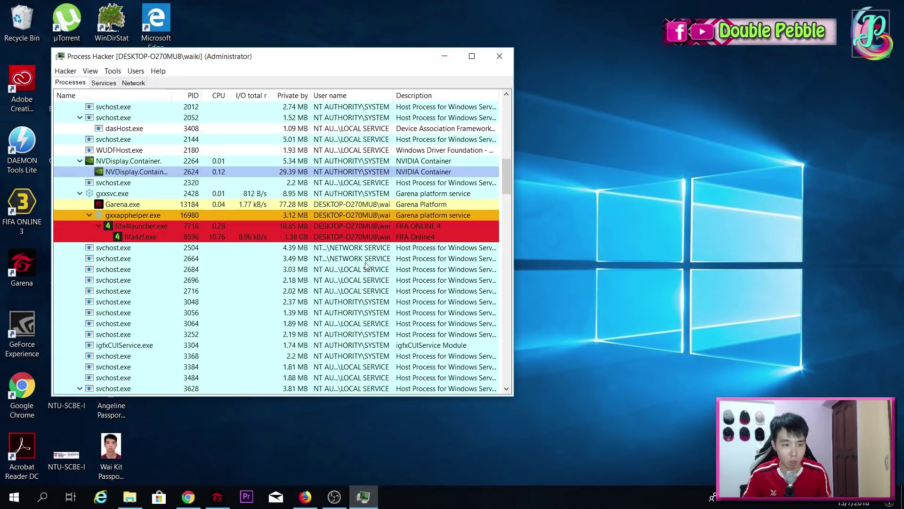
click(499, 59)
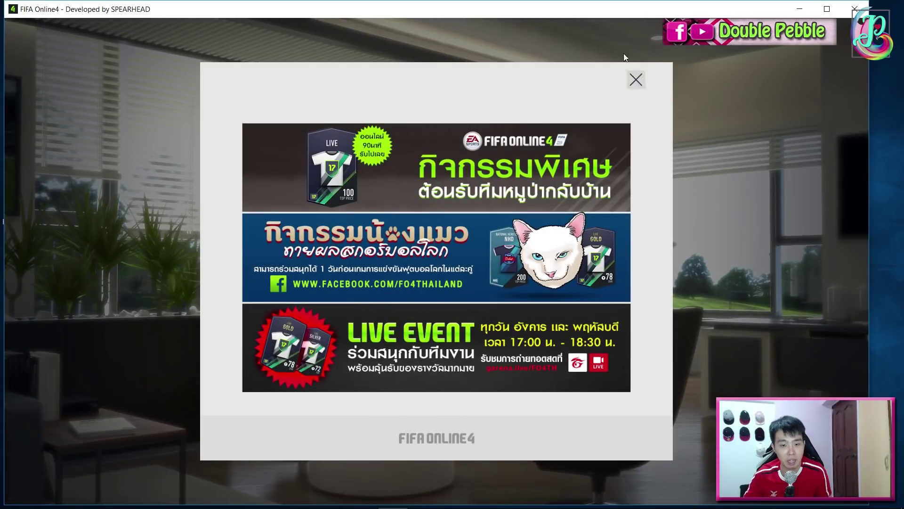
Step: Dismiss the event announcement and enter the Manchester United club lobby
click(636, 85)
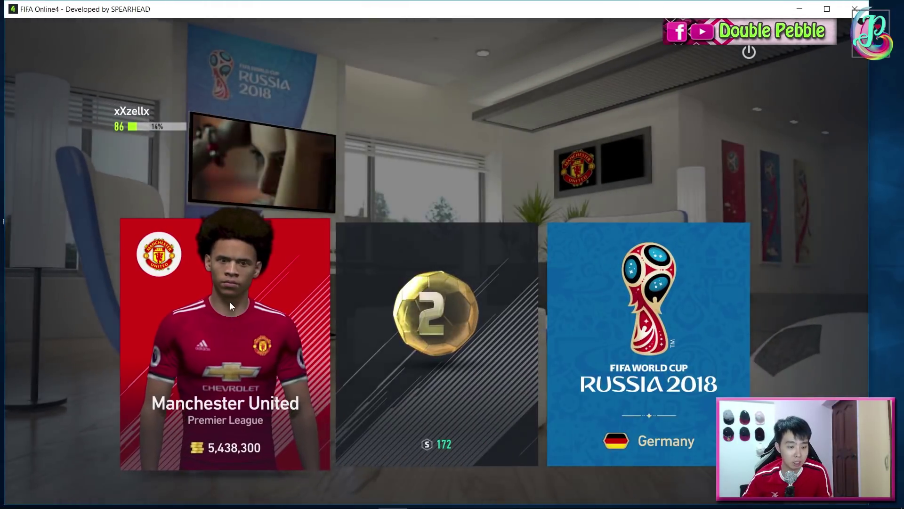
click(230, 302)
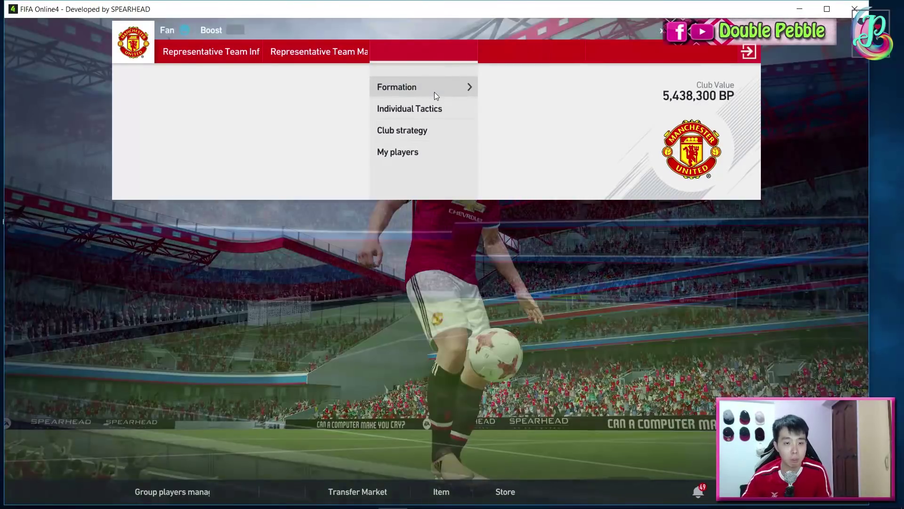
Step: View Formation, N. de Jong's Individual Tactics and Club strategy screens in English
click(435, 92)
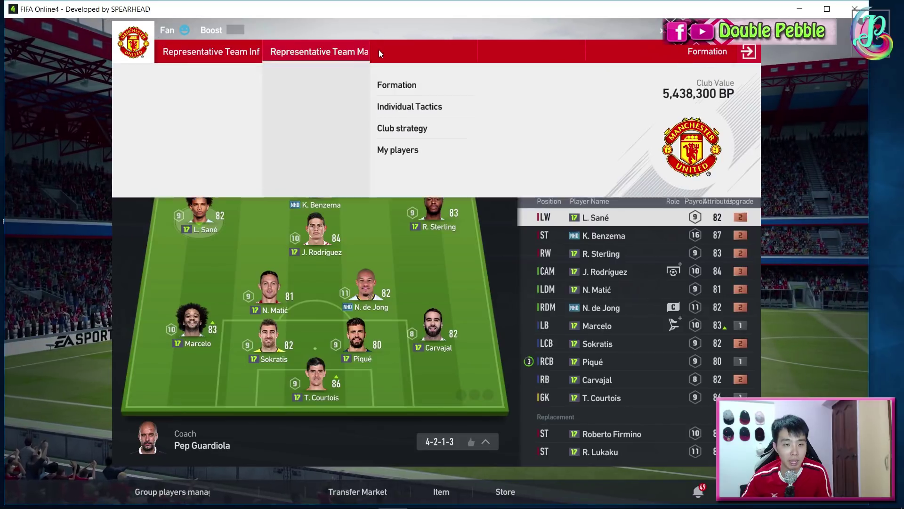
click(399, 110)
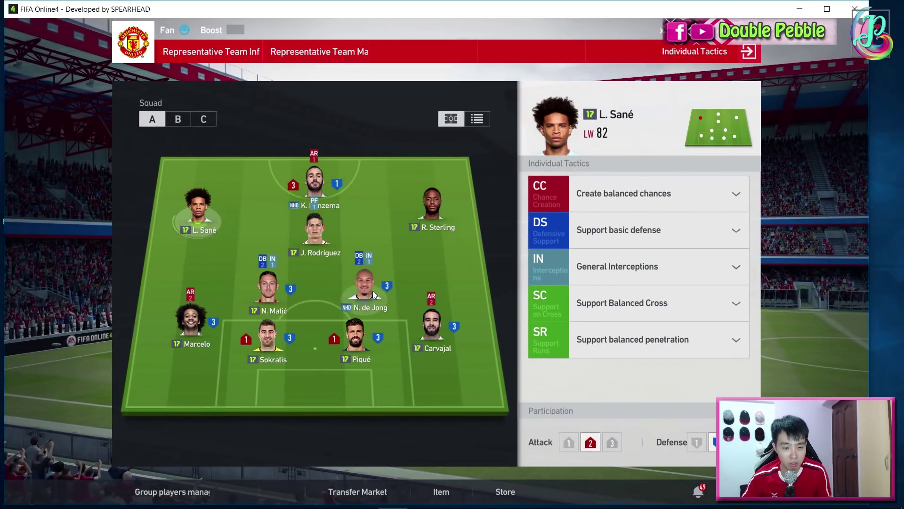
click(372, 290)
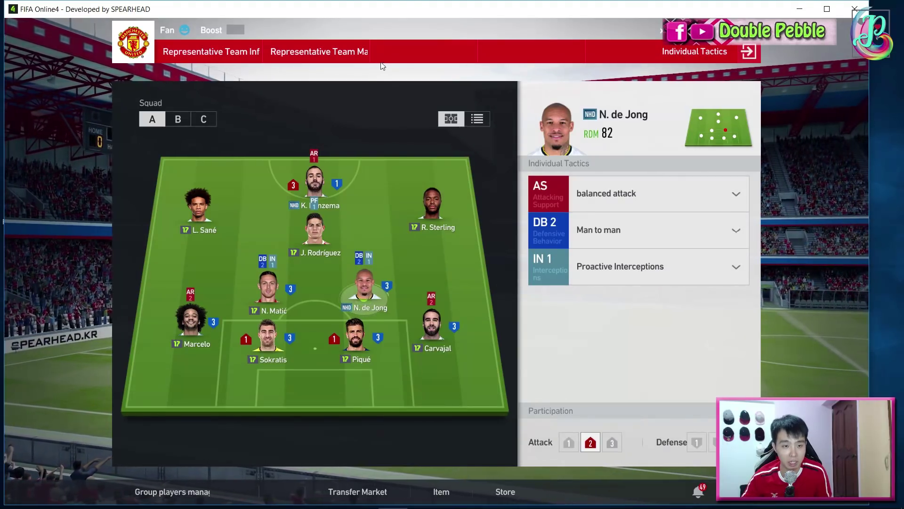
mouse_move(319, 51)
click(389, 132)
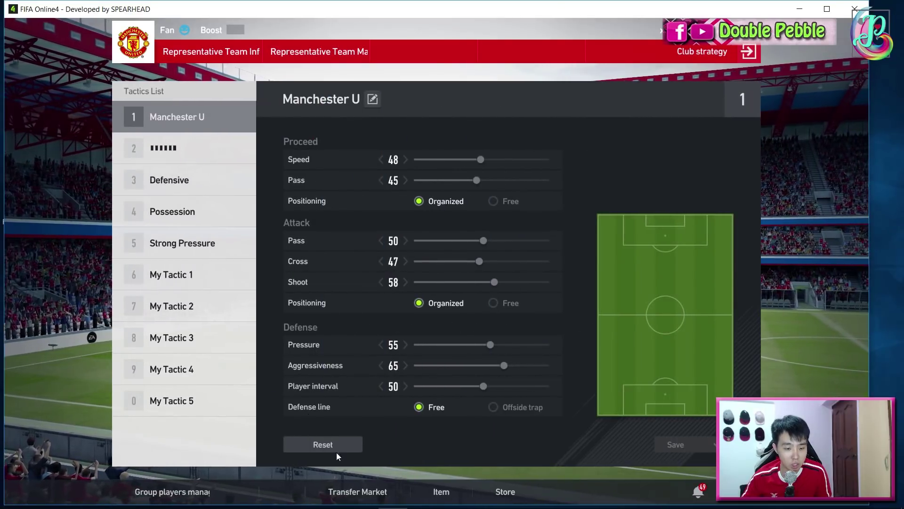
Step: Browse the Transfer Market, view K. Mbappé's player information, then close both
click(343, 485)
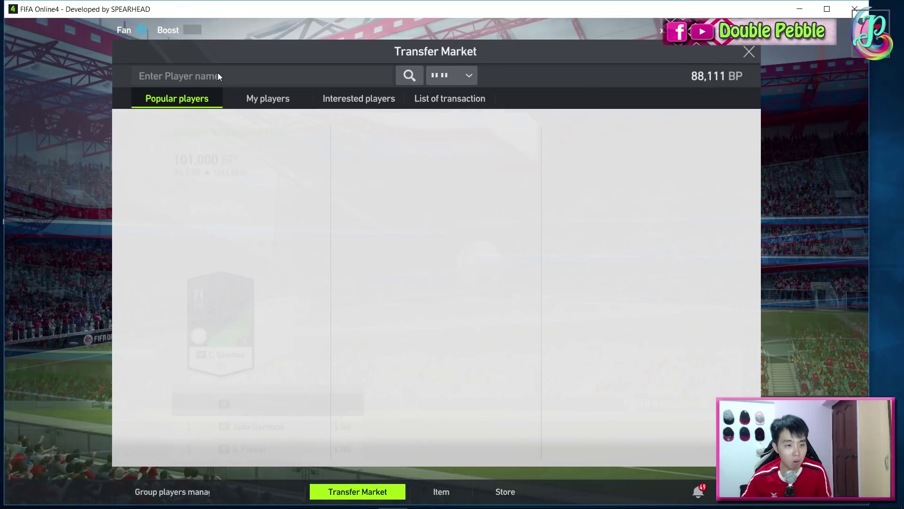
click(217, 73)
mouse_move(436, 404)
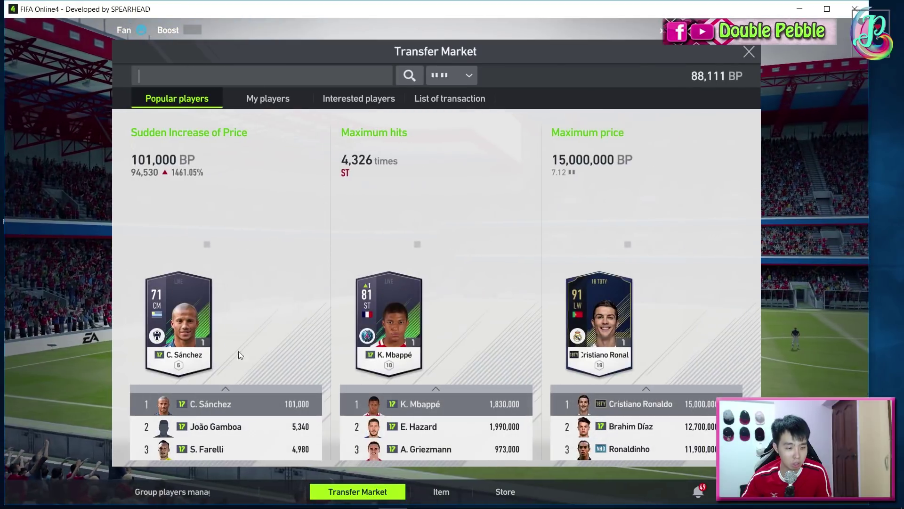
click(483, 405)
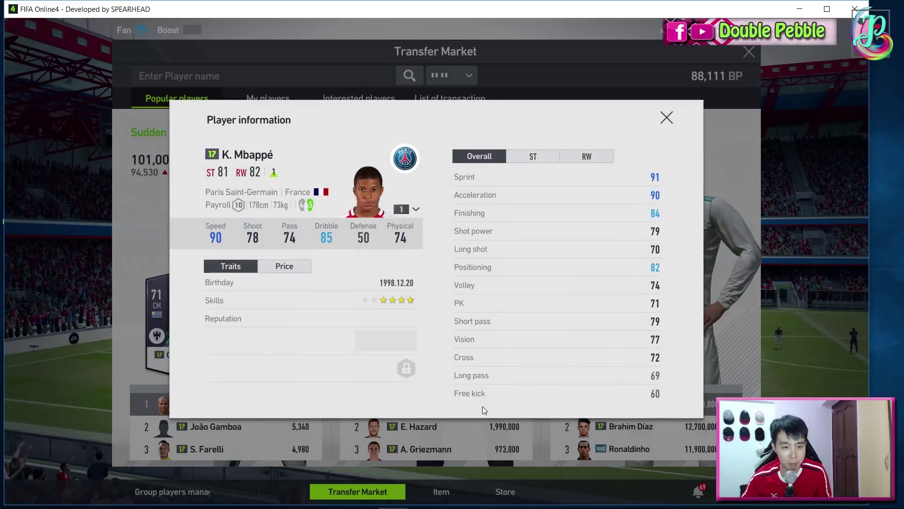
click(667, 120)
click(750, 55)
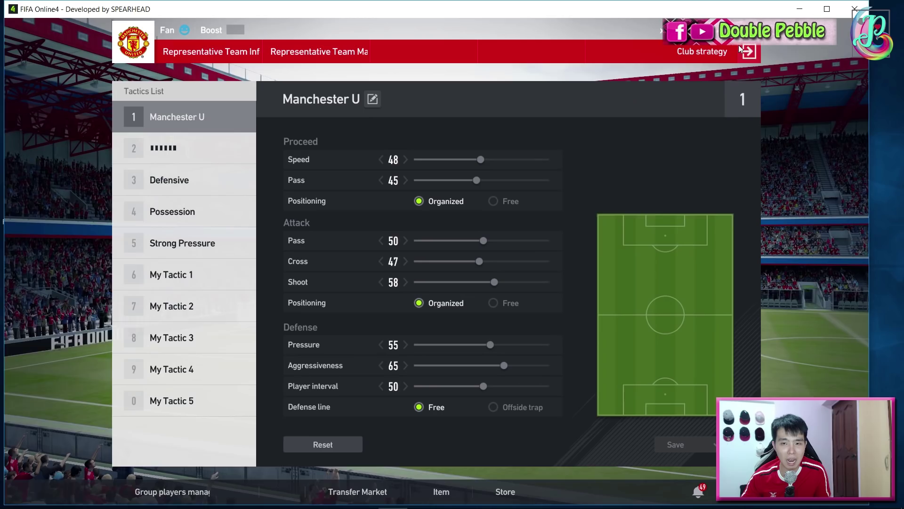
Step: Leave Club strategy, view the coach assignment list in team info, and return to the main menu
click(741, 48)
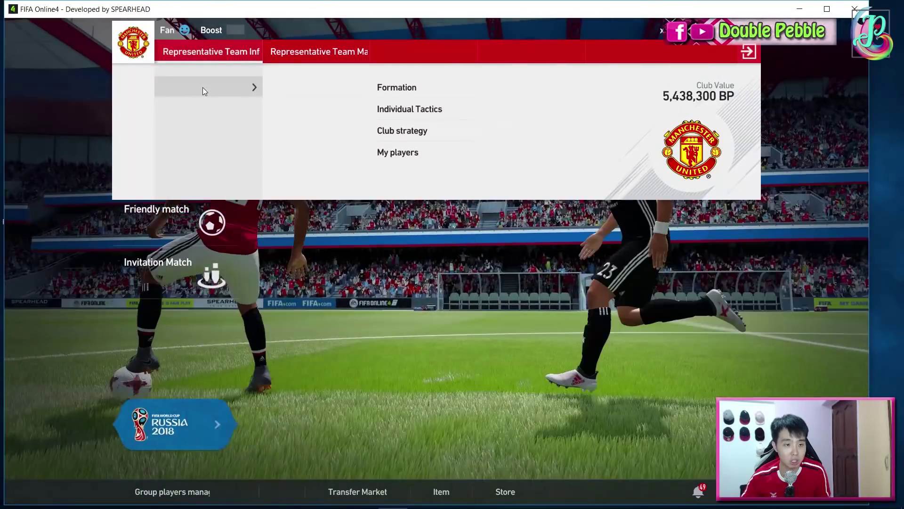
click(203, 86)
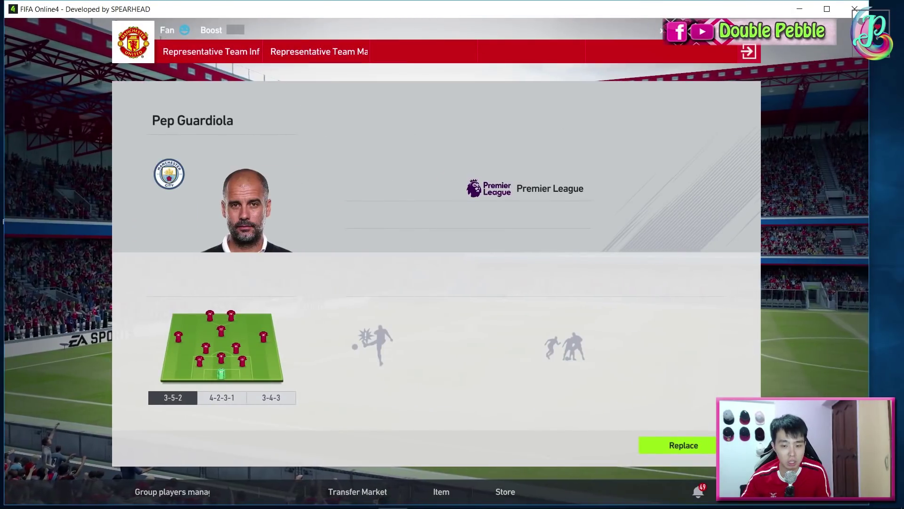
click(713, 447)
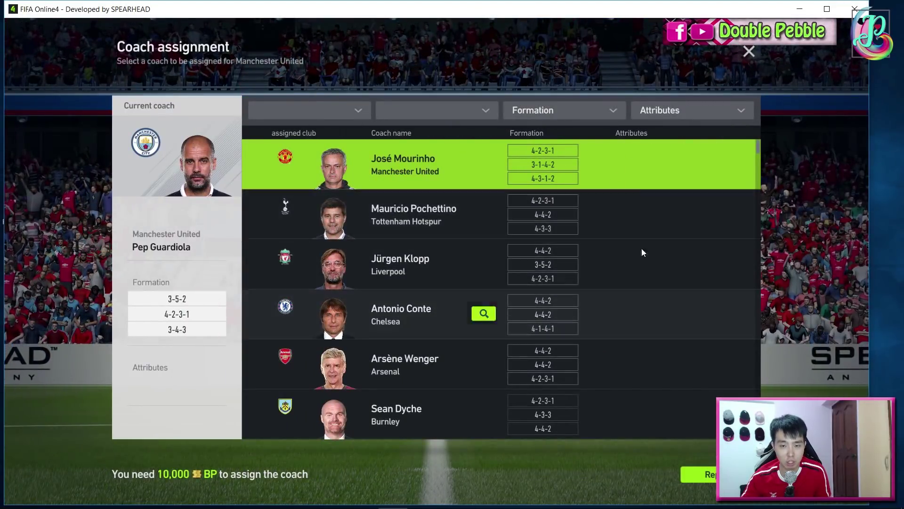
click(742, 56)
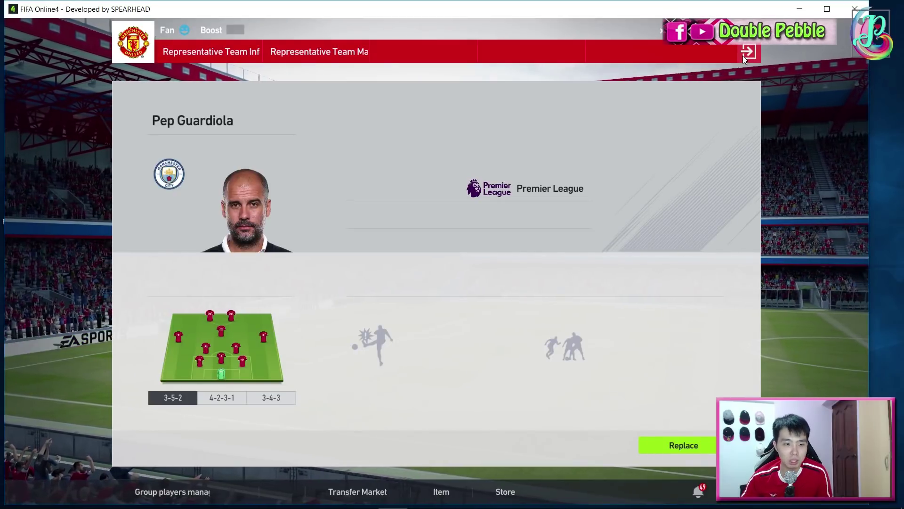
click(748, 54)
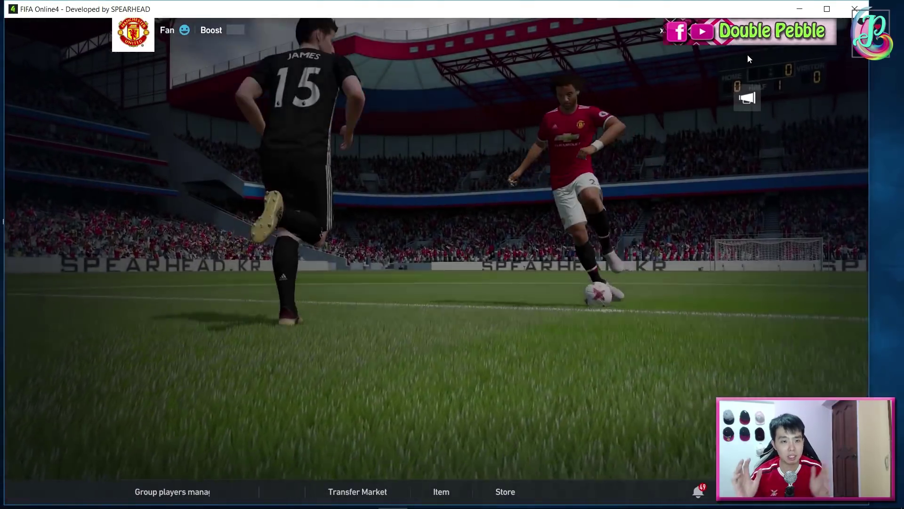
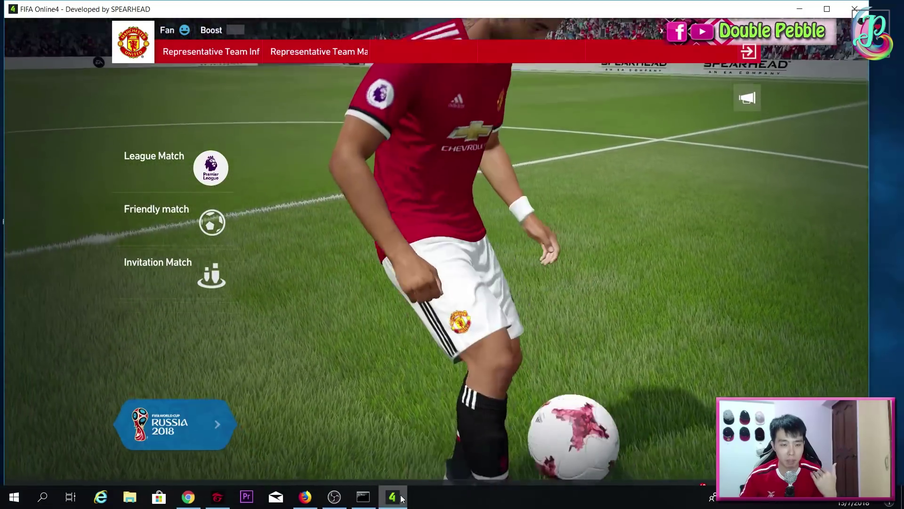
Step: Minimize FIFA Online 4 from the taskbar to reveal the desktop and command prompt
click(393, 496)
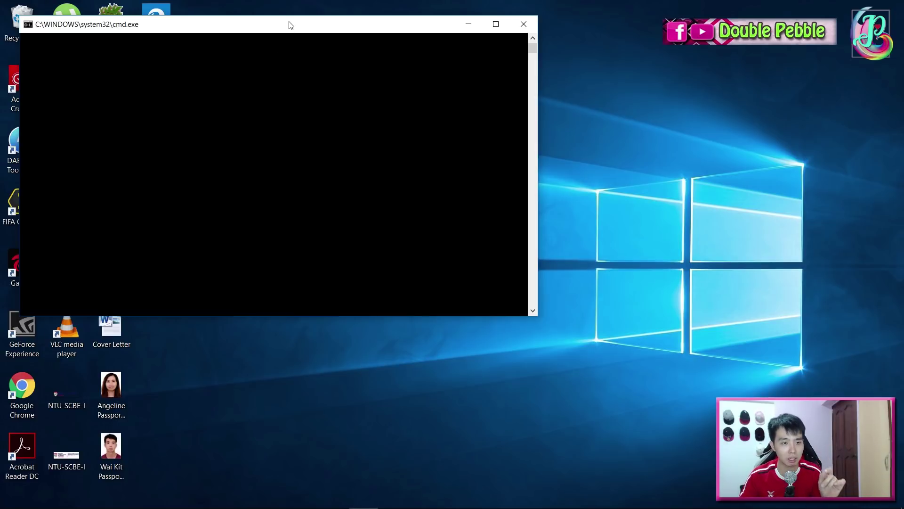
Step: Move the command window off the desktop shortcuts, then briefly show and re-minimize the Garena launcher
drag(288, 25, 468, 103)
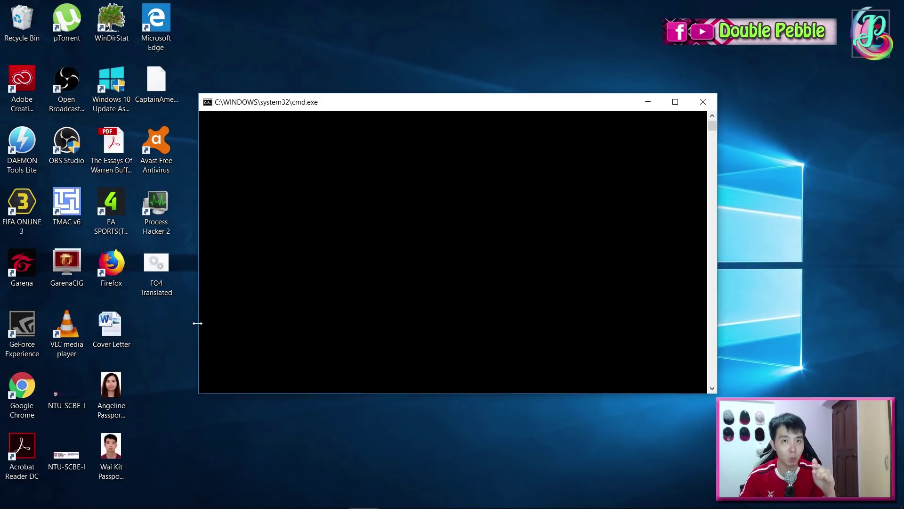
click(214, 498)
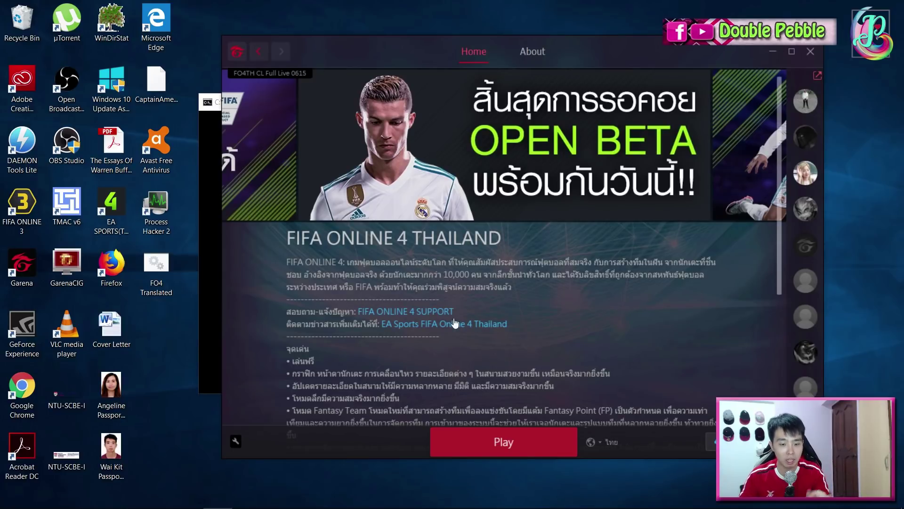
click(771, 52)
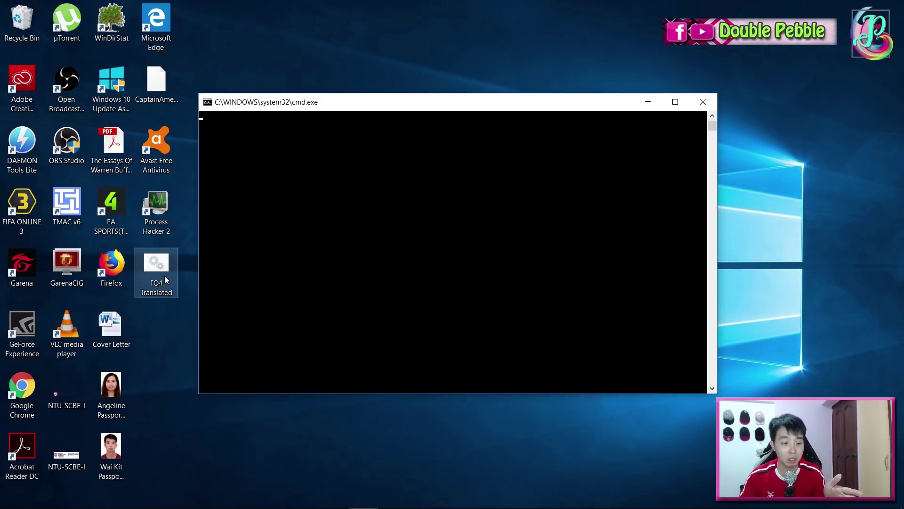